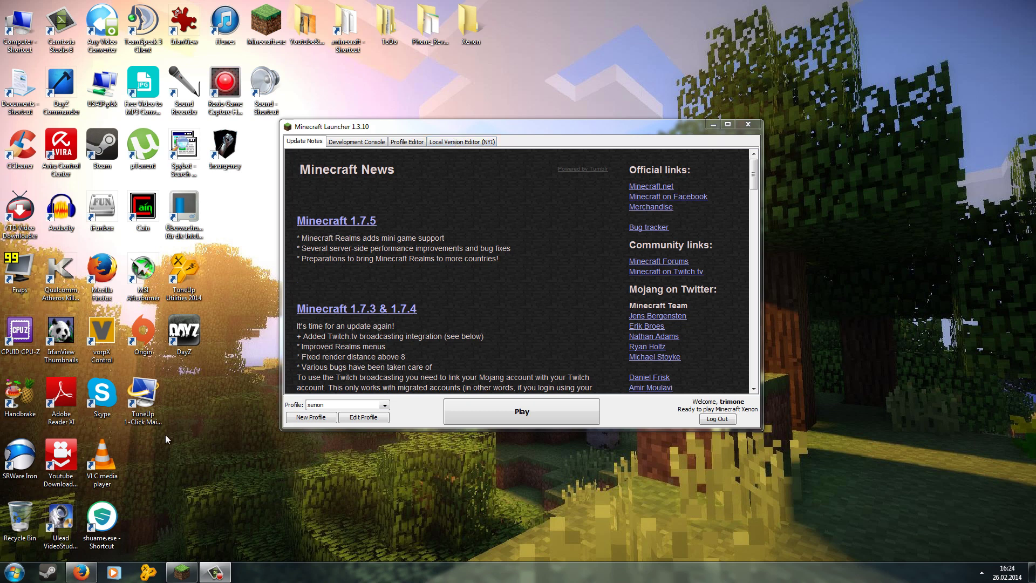
Step: Run dxdiag from the Start search to check the PC's memory: 8192MB RAM
{"action": "left_click", "coordinate": [17, 571]}
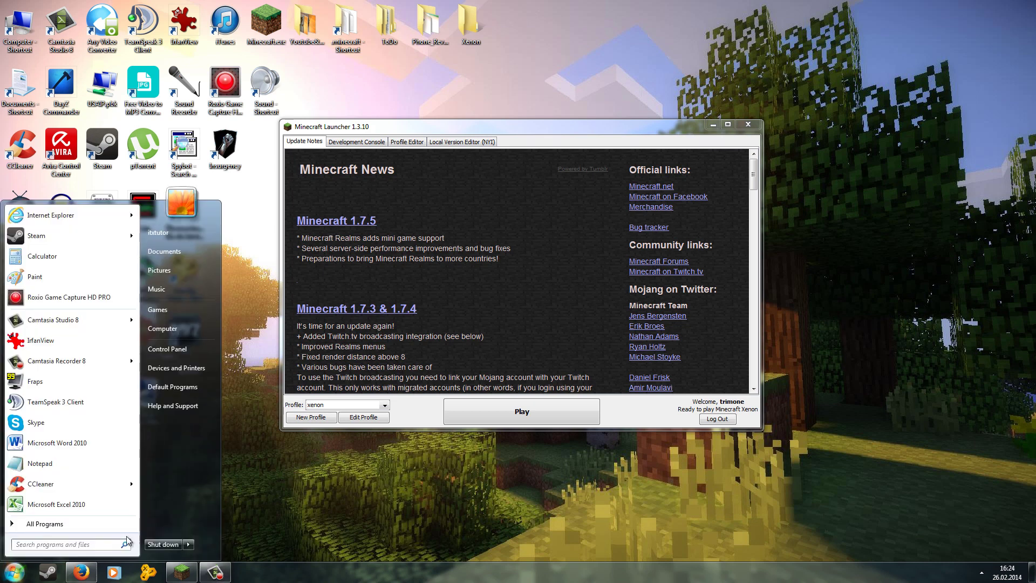
{"action": "left_click", "coordinate": [86, 547]}
{"action": "type", "text": "dxdiag"}
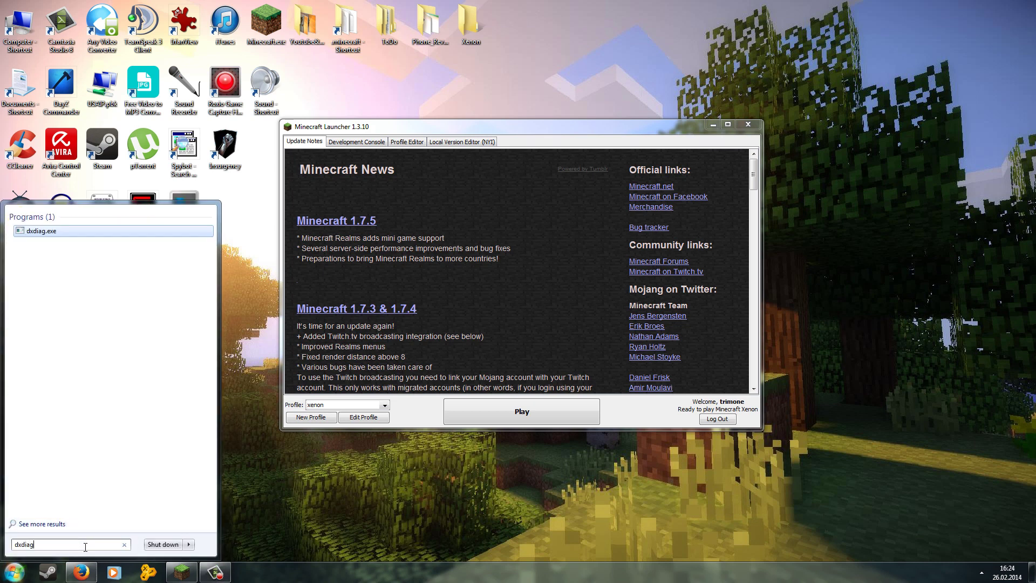
{"action": "key", "text": "Return"}
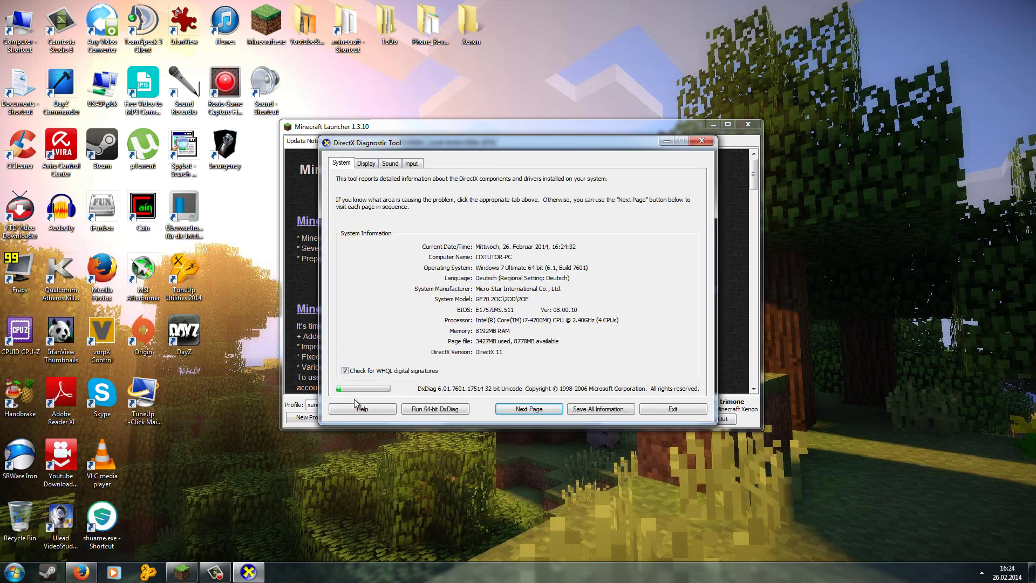
{"action": "left_click_drag", "start_coordinate": [437, 140], "coordinate": [427, 167]}
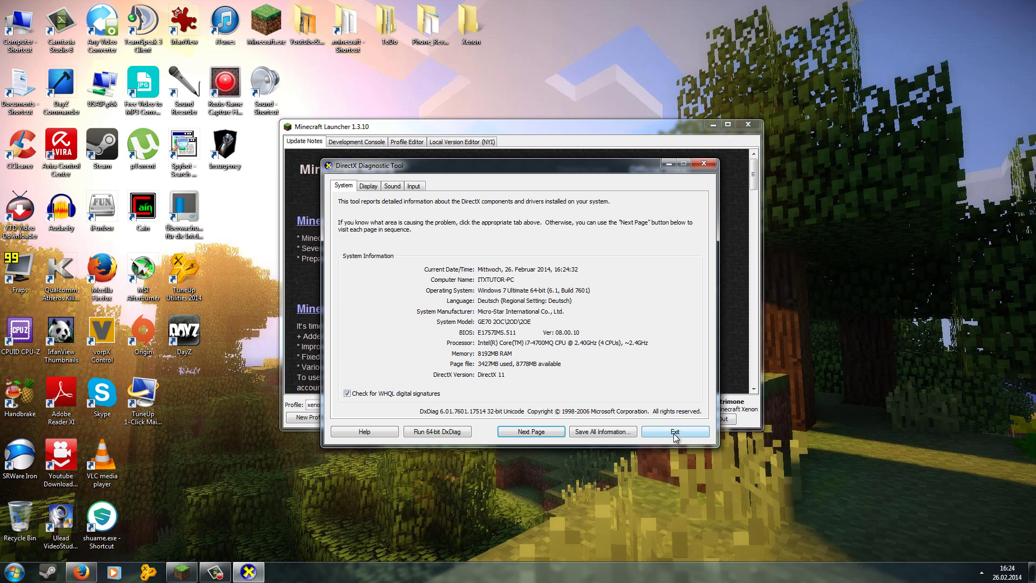
Step: Close the DirectX Diagnostic Tool and bring the Minecraft Launcher window to the front
{"action": "left_click", "coordinate": [691, 432]}
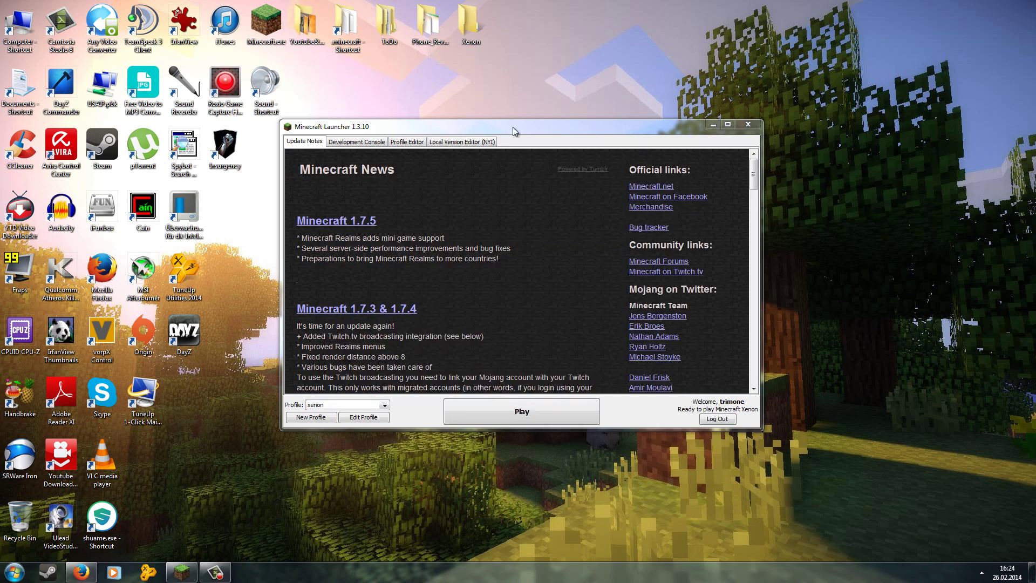
{"action": "mouse_move", "coordinate": [512, 134]}
{"action": "left_mouse_down"}
{"action": "mouse_move", "coordinate": [511, 124]}
{"action": "mouse_move", "coordinate": [516, 139]}
{"action": "left_mouse_up"}
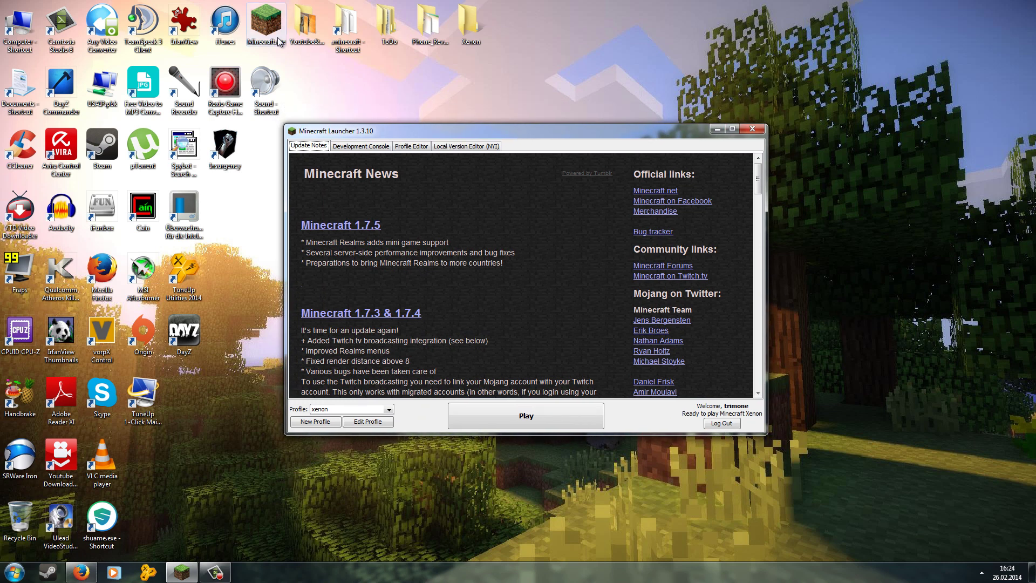
{"action": "left_click", "coordinate": [266, 25]}
{"action": "left_click", "coordinate": [433, 132]}
Step: Keep xenon selected in the Profile list and open its Profile Editor
{"action": "left_click", "coordinate": [381, 409]}
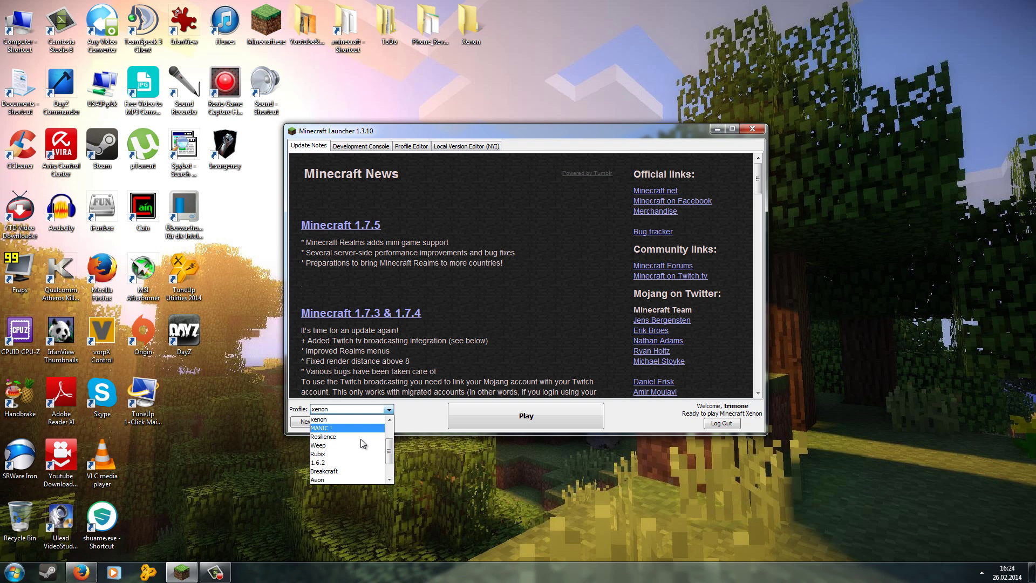
{"action": "scroll", "coordinate": [366, 451], "scroll_direction": "up", "scroll_amount": 1}
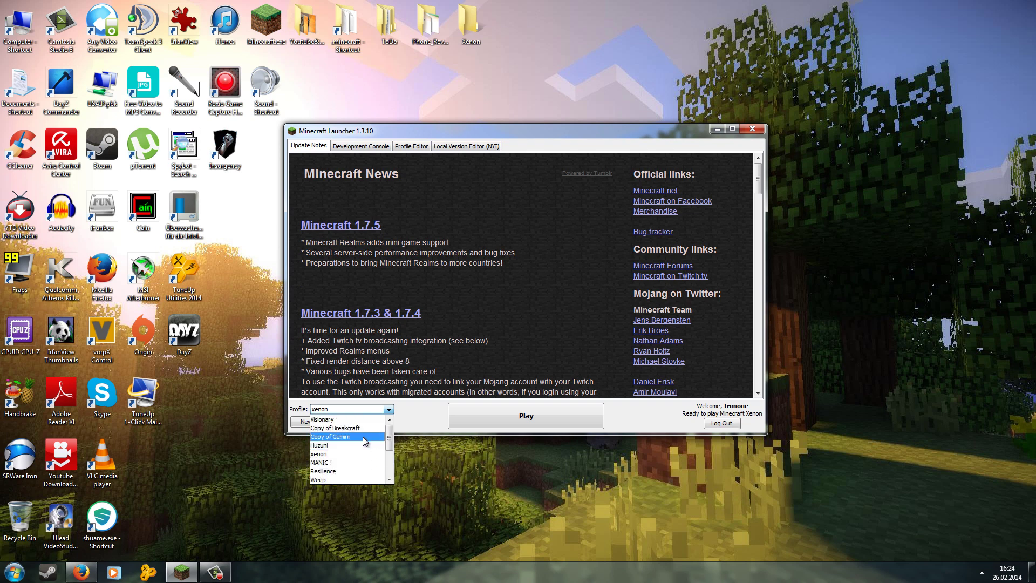
{"action": "left_click", "coordinate": [323, 409]}
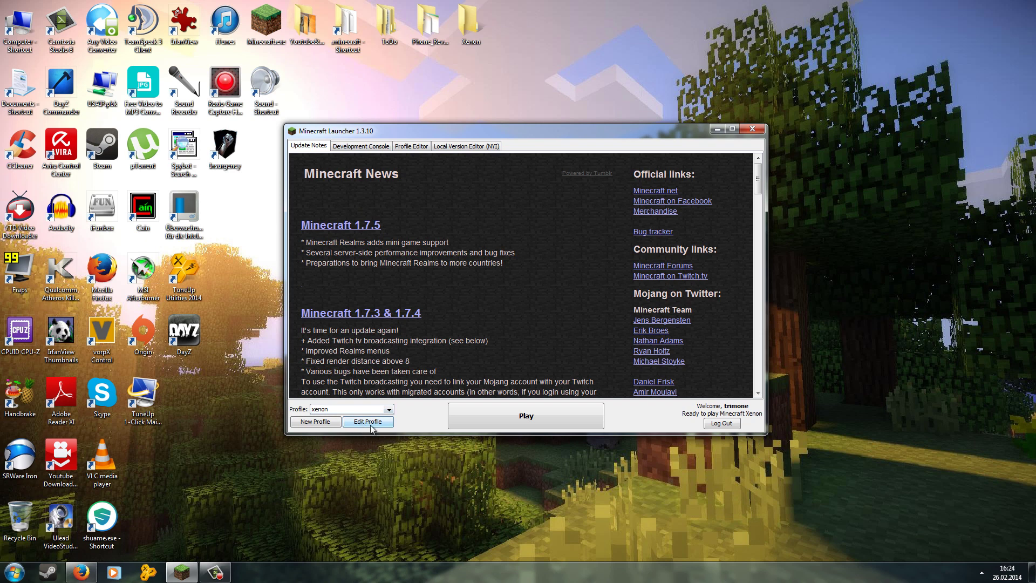
{"action": "left_click", "coordinate": [371, 422]}
Step: Enable JVM Arguments and set the field to -Xmx4G
{"action": "left_click_drag", "start_coordinate": [511, 177], "coordinate": [514, 169]}
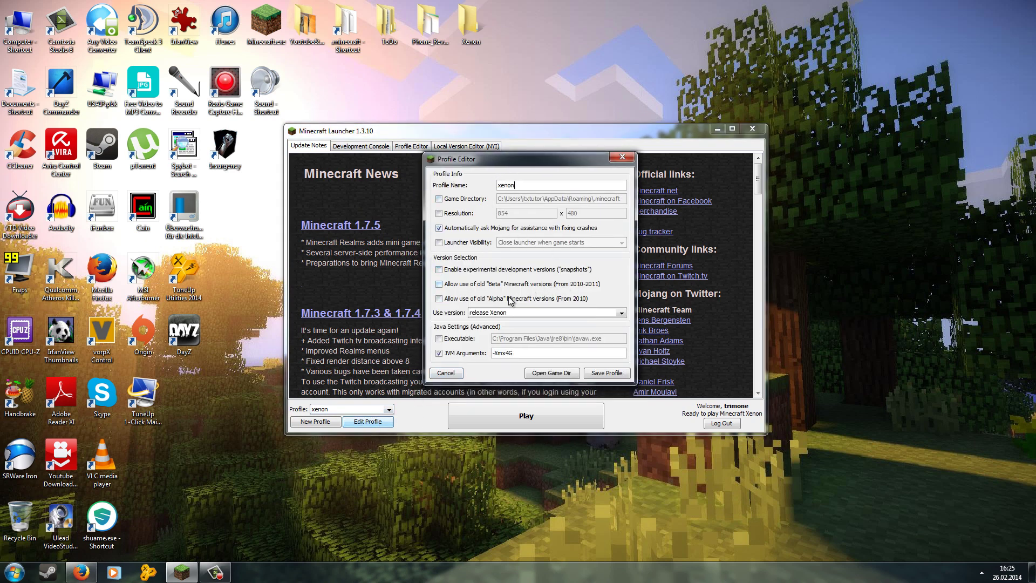
{"action": "left_click", "coordinate": [475, 354]}
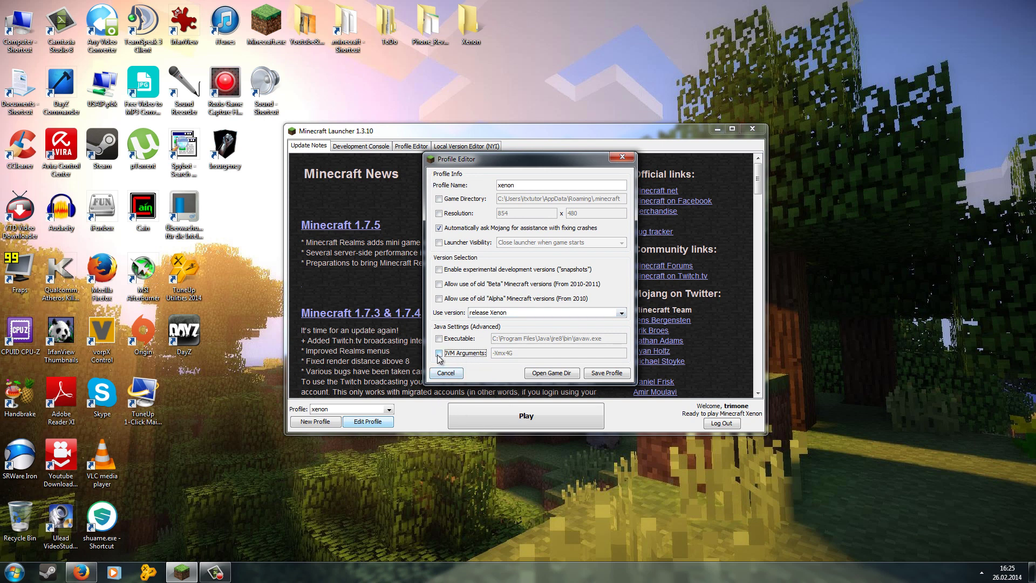
{"action": "left_click", "coordinate": [447, 356]}
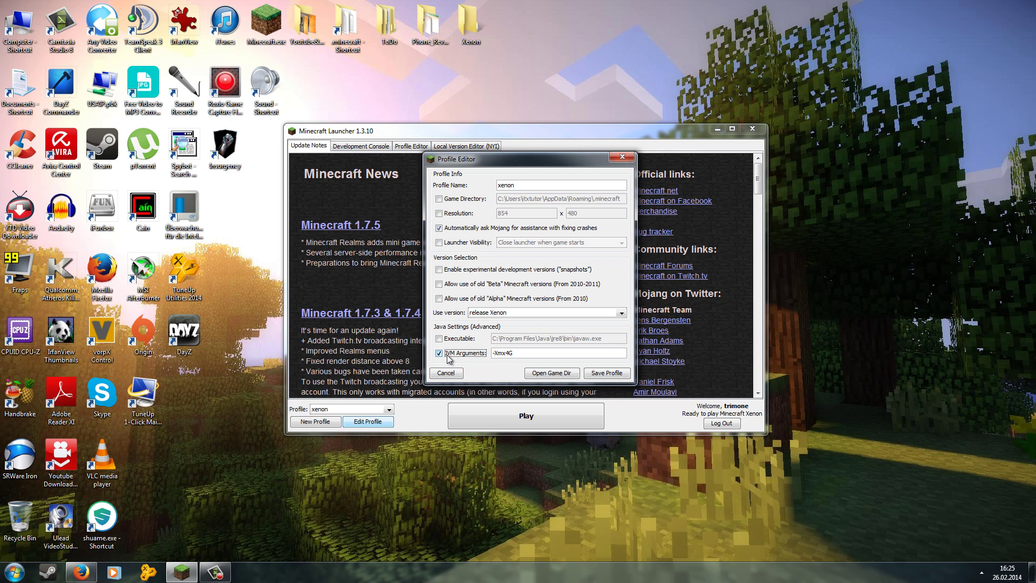
{"action": "left_click", "coordinate": [510, 353]}
{"action": "left_click", "coordinate": [494, 353]}
{"action": "key", "text": "BackSpace"}
{"action": "key", "text": "ctrl+a"}
{"action": "left_click", "coordinate": [516, 354]}
{"action": "key", "text": "ctrl+a"}
Step: Save the xenon profile, reopen it to verify, and save again
{"action": "left_click_drag", "start_coordinate": [552, 168], "coordinate": [540, 173]}
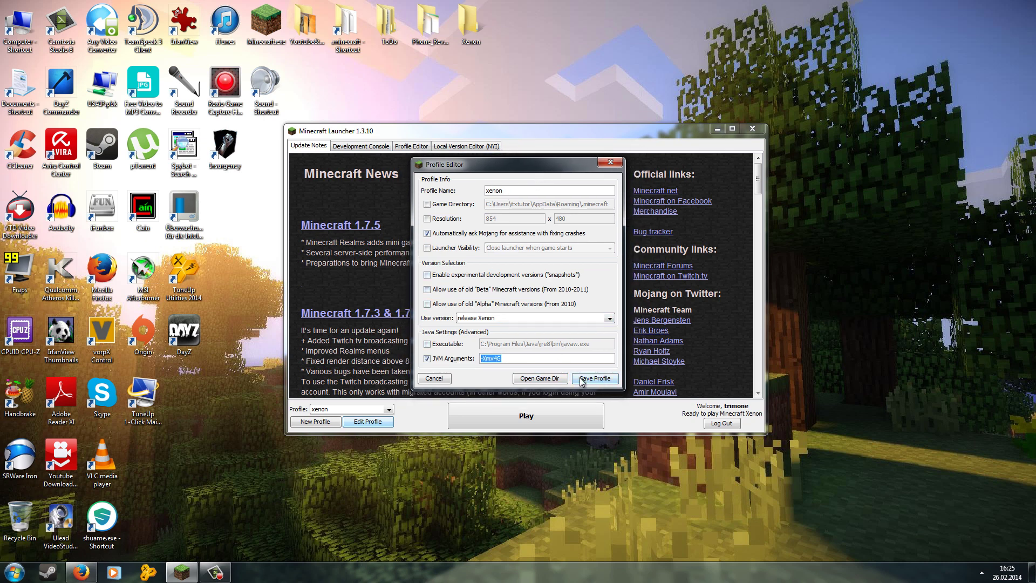
{"action": "left_click", "coordinate": [591, 379]}
{"action": "left_click", "coordinate": [361, 420]}
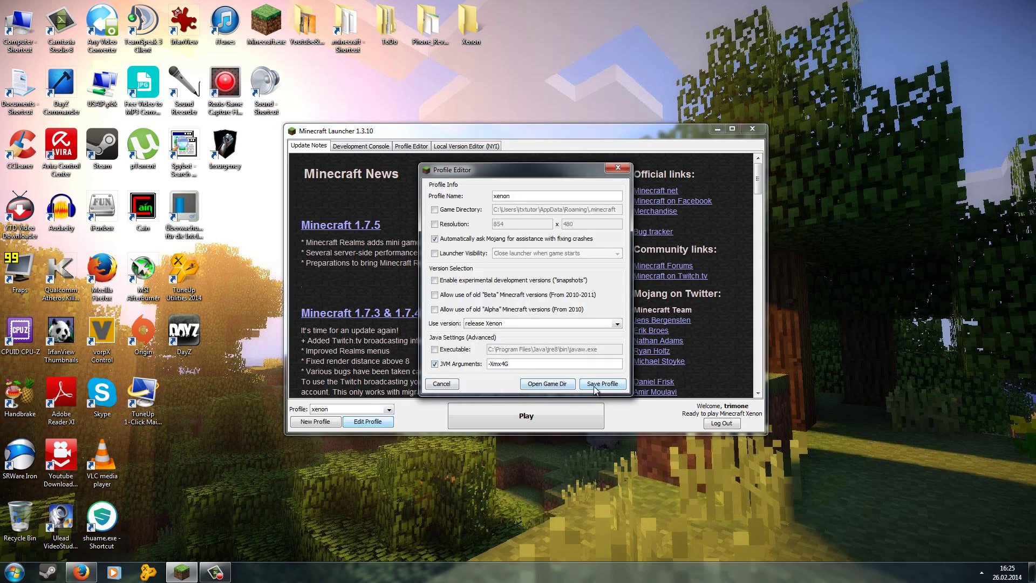
{"action": "left_click", "coordinate": [598, 388]}
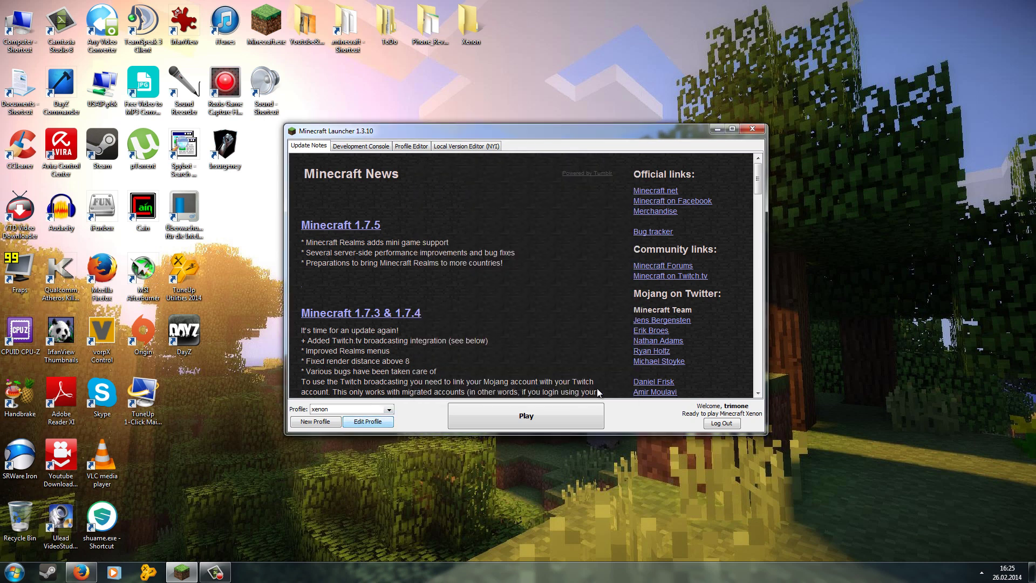
Step: Launch Minecraft 1.7.2 with the xenon profile and enlarge the game window
{"action": "left_click", "coordinate": [516, 416]}
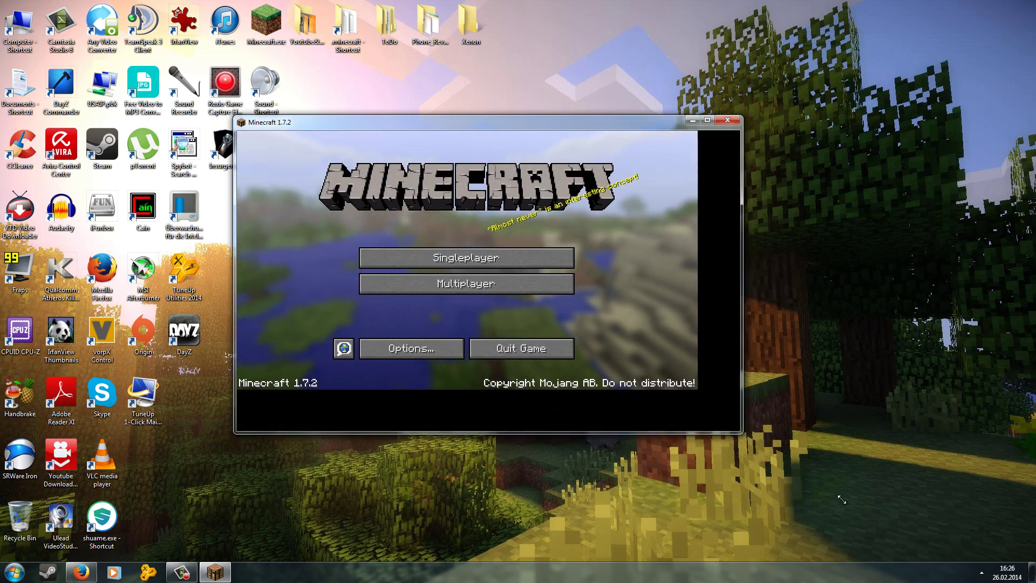
{"action": "left_click_drag", "start_coordinate": [842, 499], "coordinate": [888, 519]}
{"action": "left_click_drag", "start_coordinate": [595, 123], "coordinate": [562, 89]}
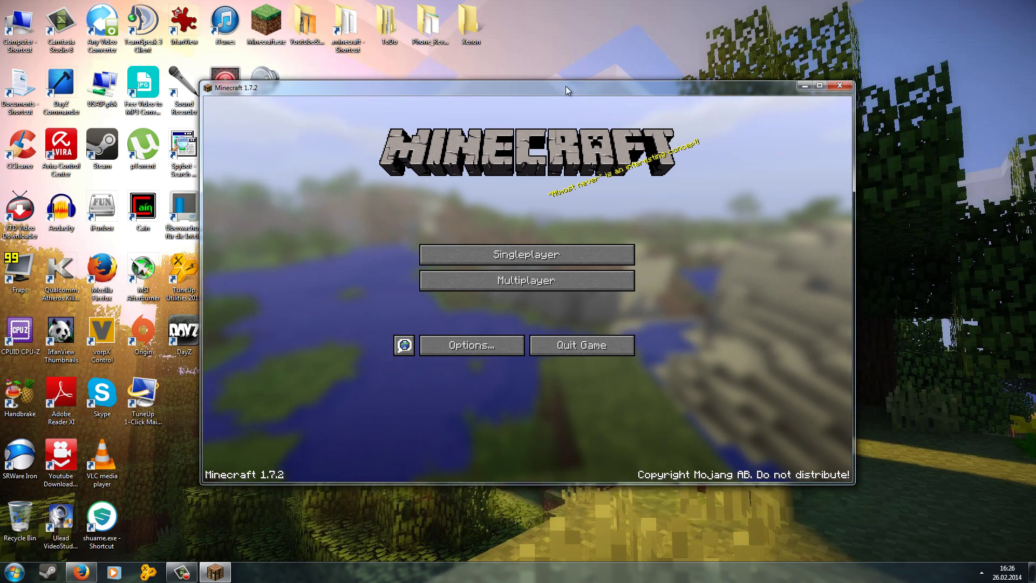
Step: Create a new world from the Singleplayer menu
{"action": "left_click", "coordinate": [513, 262]}
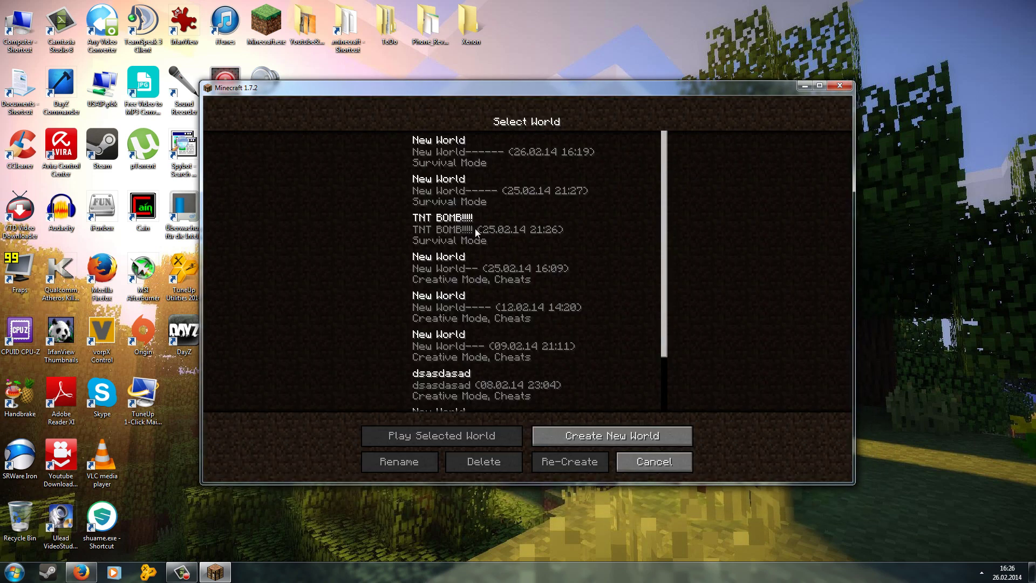
{"action": "left_click", "coordinate": [561, 437]}
{"action": "left_click", "coordinate": [466, 454]}
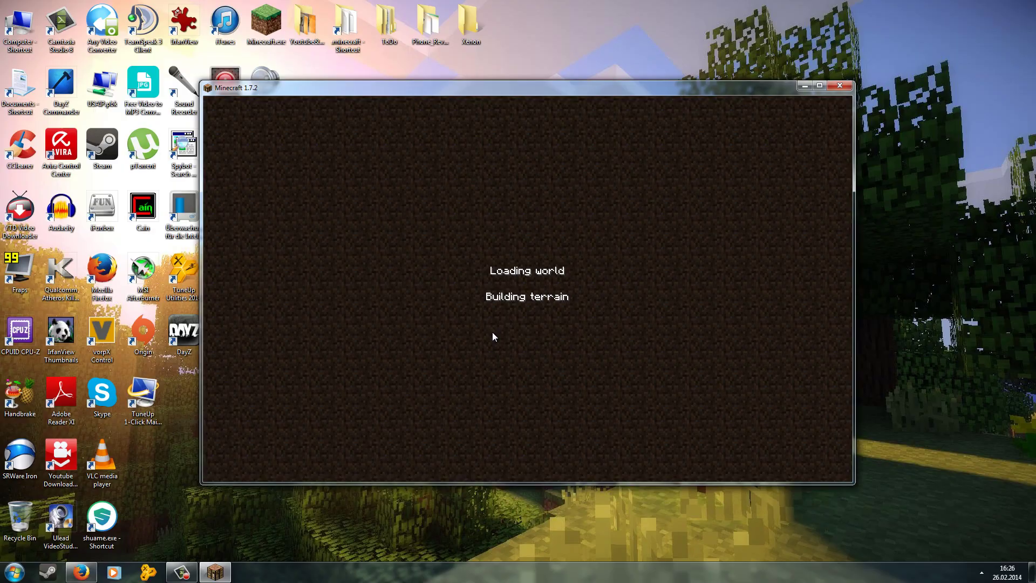
Step: Maximize the game window and turn on the F3 debug overlay with memory info
{"action": "key", "text": "super+Up"}
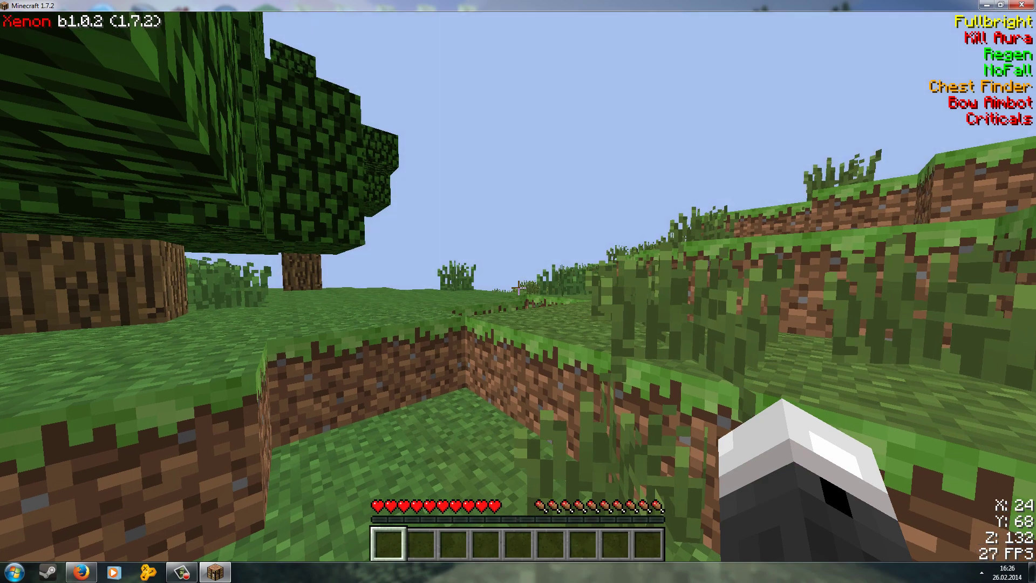
{"action": "key", "text": "w"}
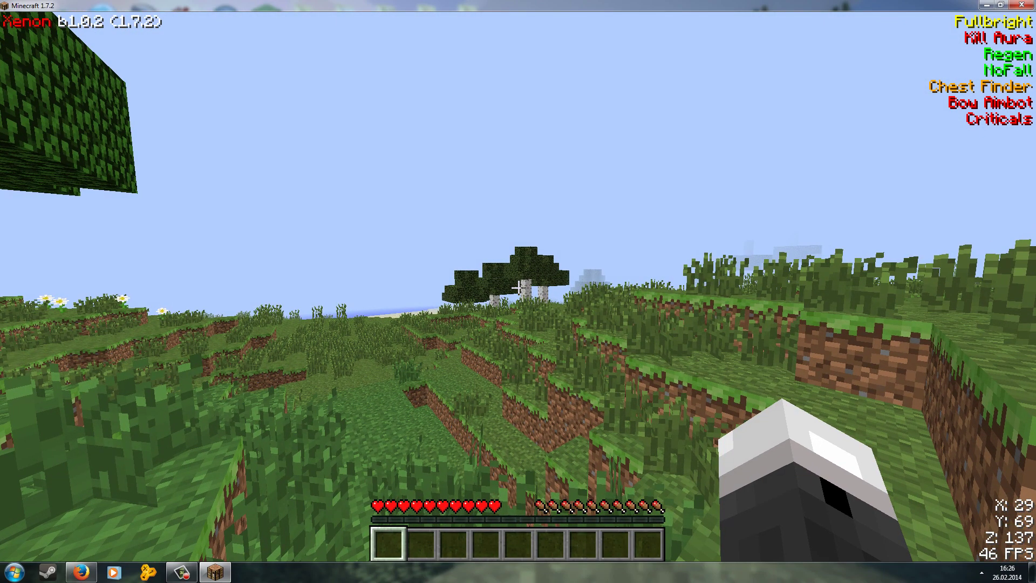
{"action": "key", "text": "F3"}
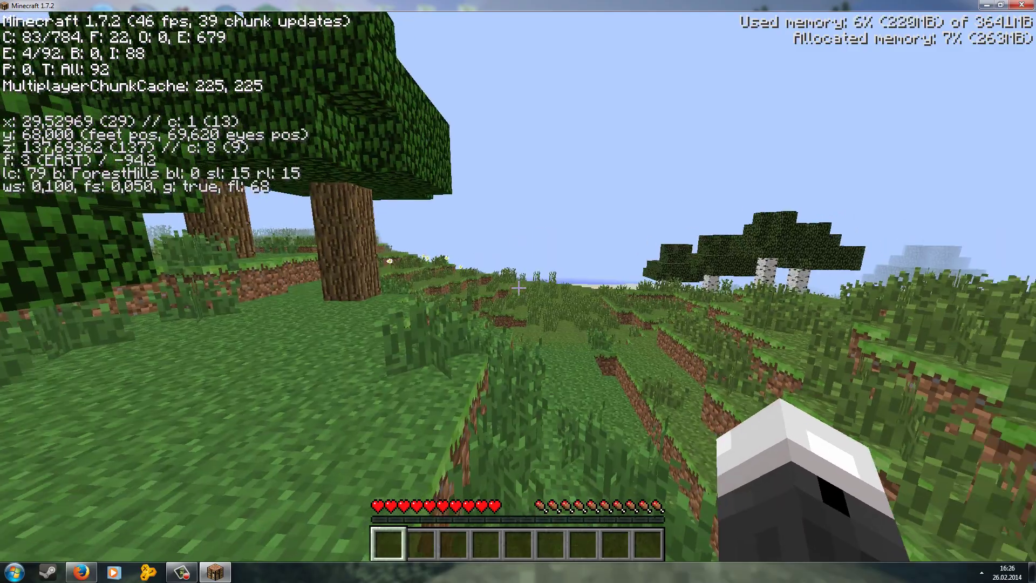
Step: Fly uphill and across the landscape, then descend to the ground beside the river
{"action": "key", "text": "w"}
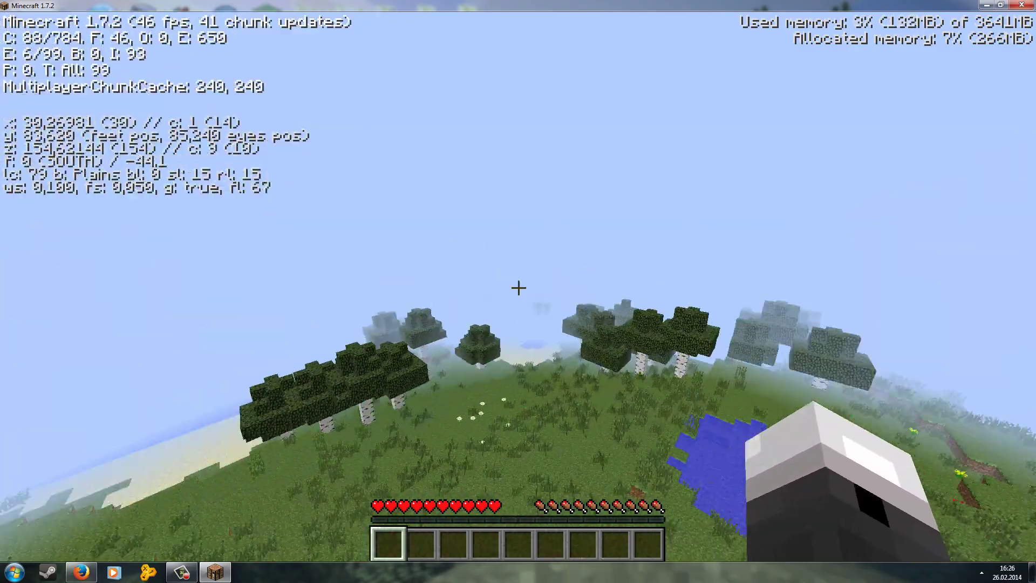
{"action": "key", "text": "space"}
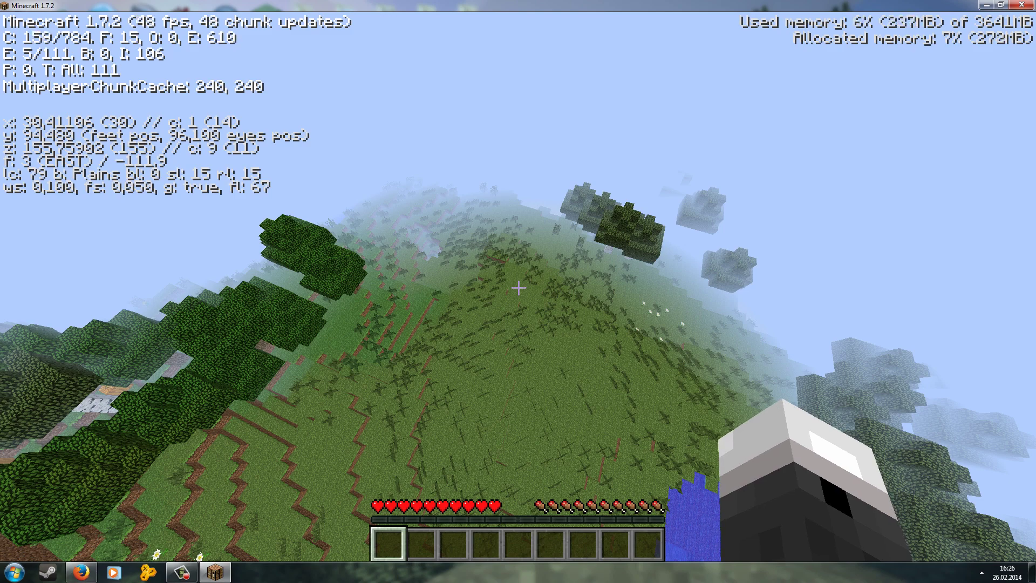
{"action": "key", "text": "shift"}
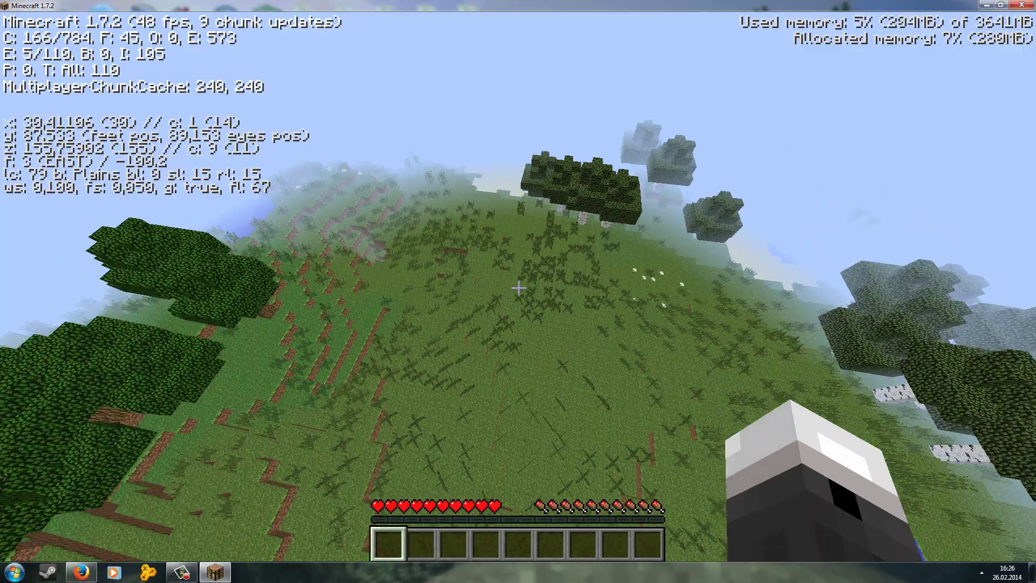
{"action": "key", "text": "a"}
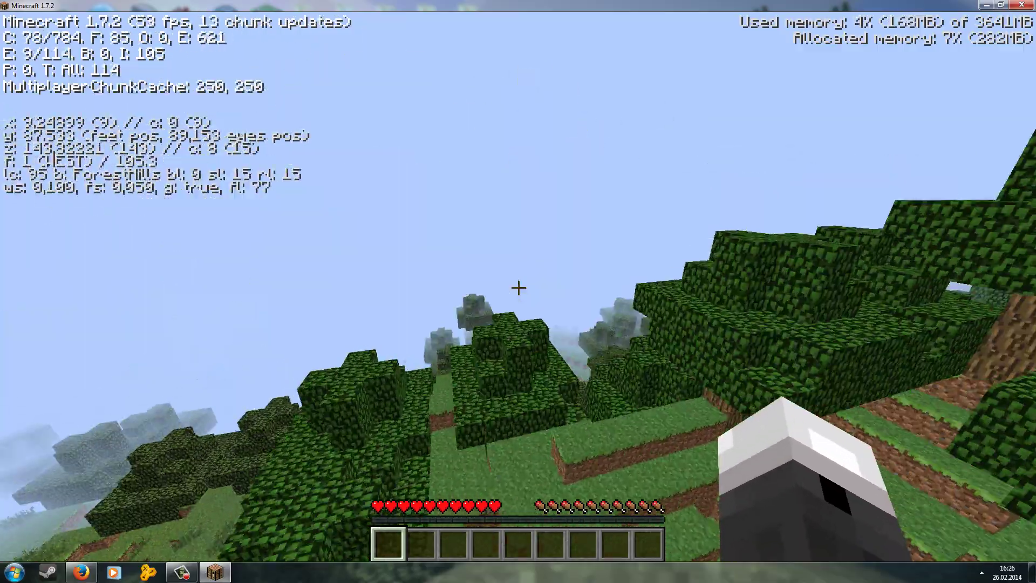
{"action": "key", "text": "space"}
{"action": "key", "text": "w"}
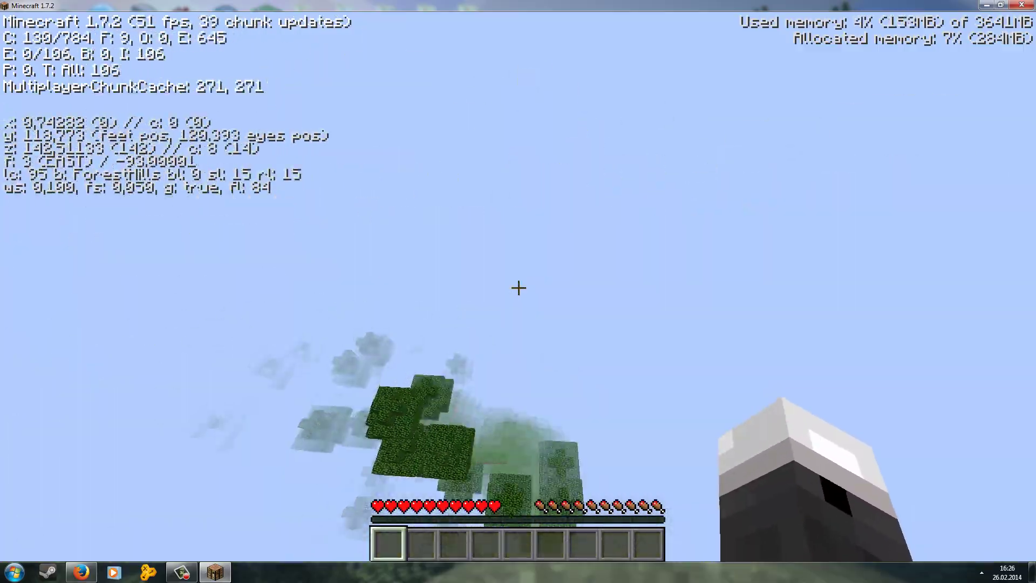
{"action": "key", "text": "w"}
{"action": "key", "text": "space"}
{"action": "key", "text": "shift"}
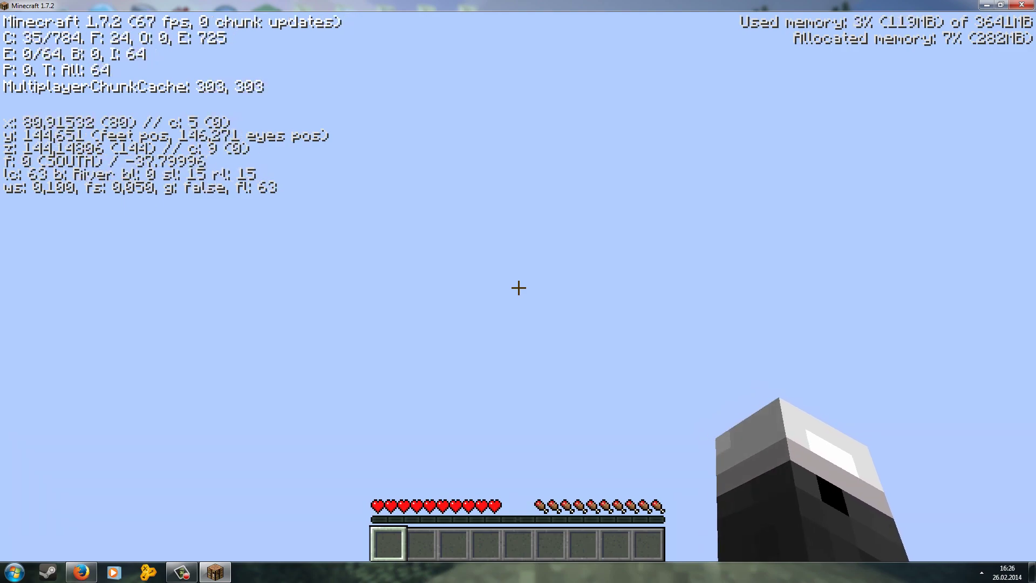
{"action": "key", "text": "space"}
{"action": "key", "text": "space"}
{"action": "key", "text": "w"}
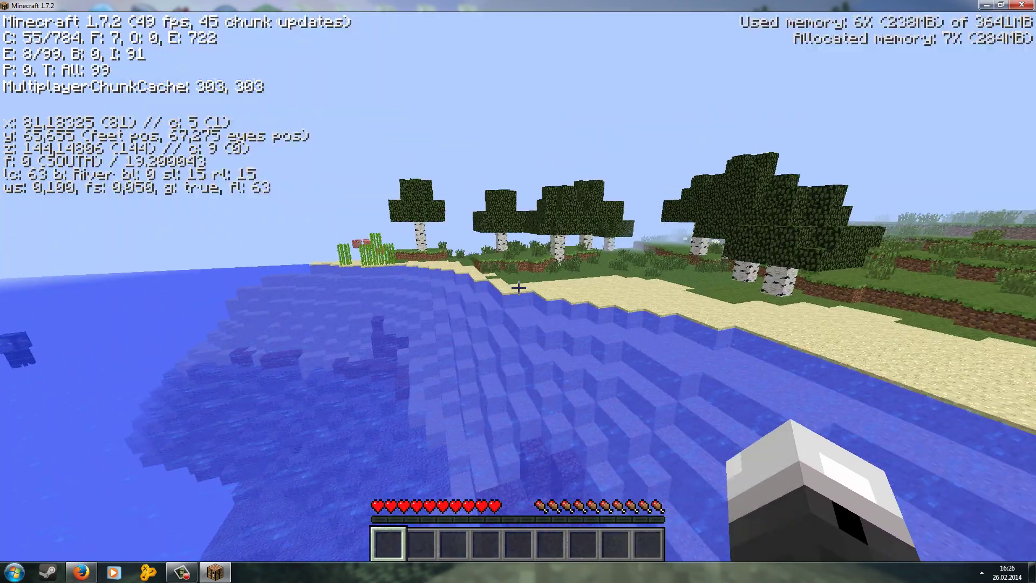
Step: Fly over the birch forest and rise up to look down on the hill
{"action": "key", "text": "space"}
{"action": "key", "text": "w"}
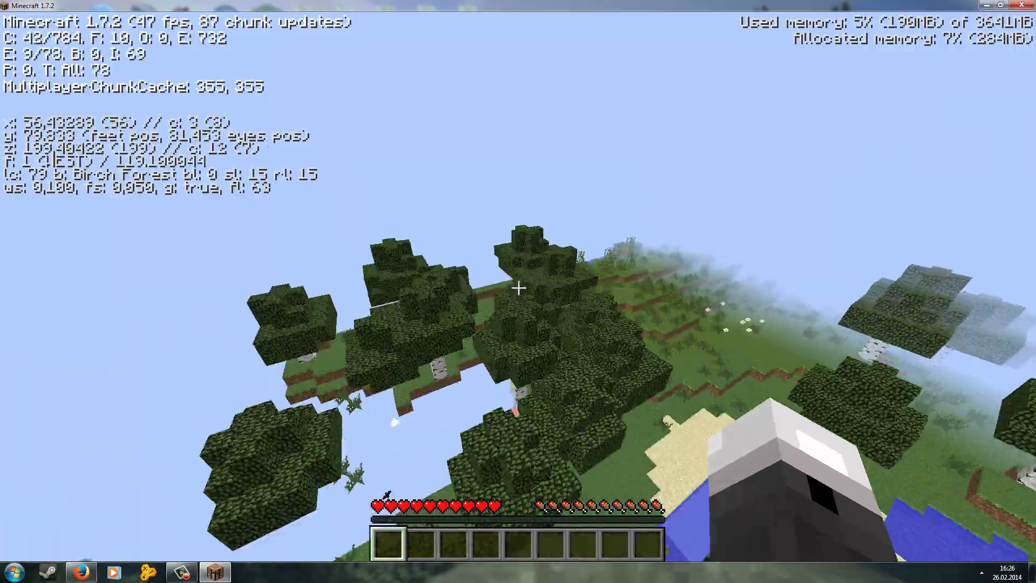
{"action": "key", "text": "w"}
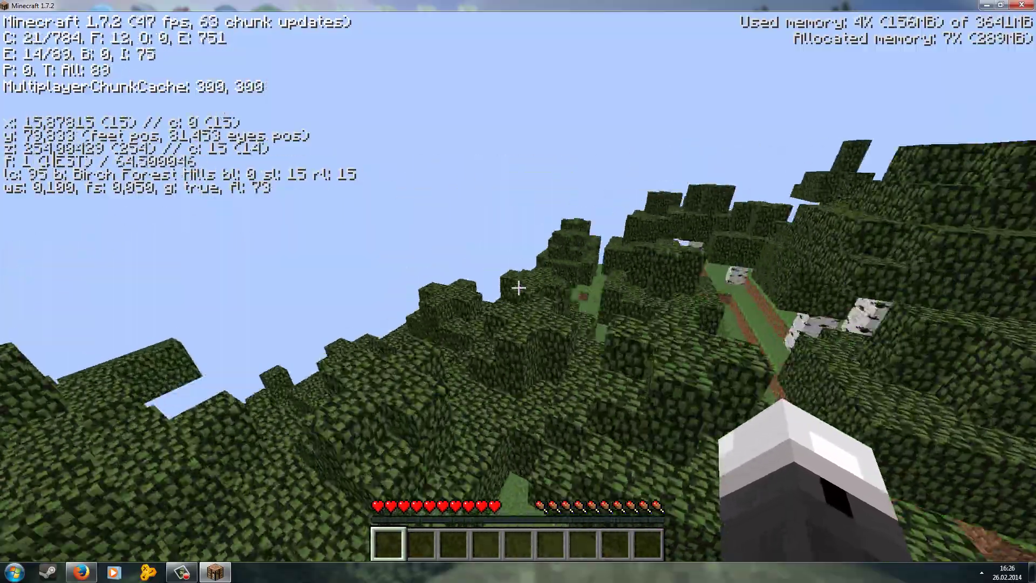
{"action": "key", "text": "a"}
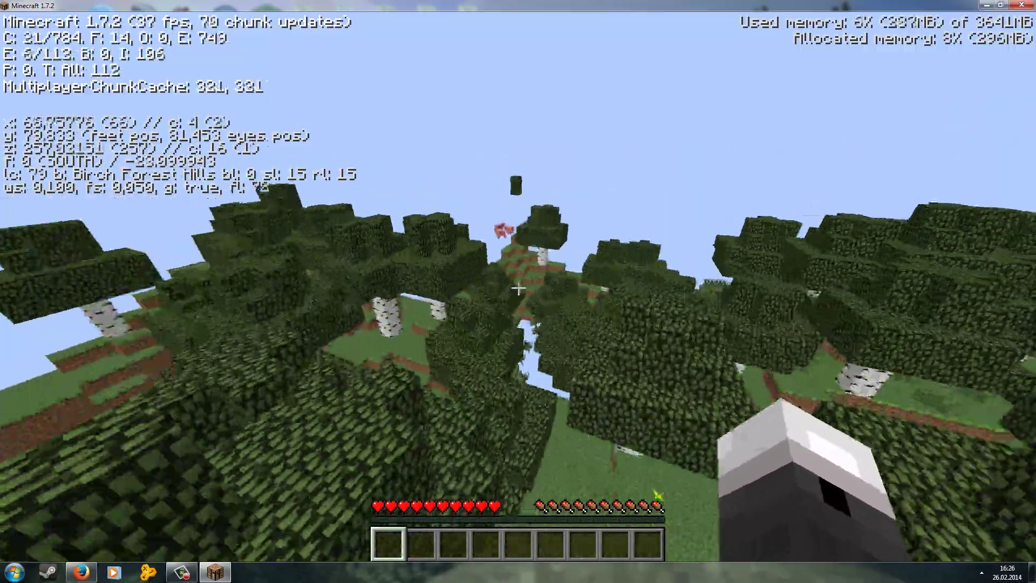
{"action": "key", "text": "s"}
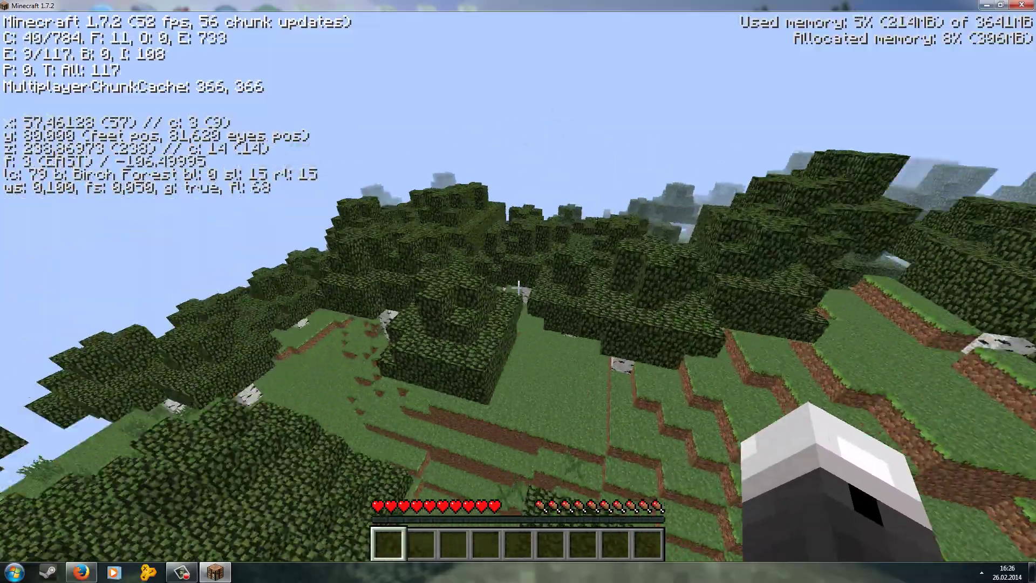
{"action": "key", "text": "s"}
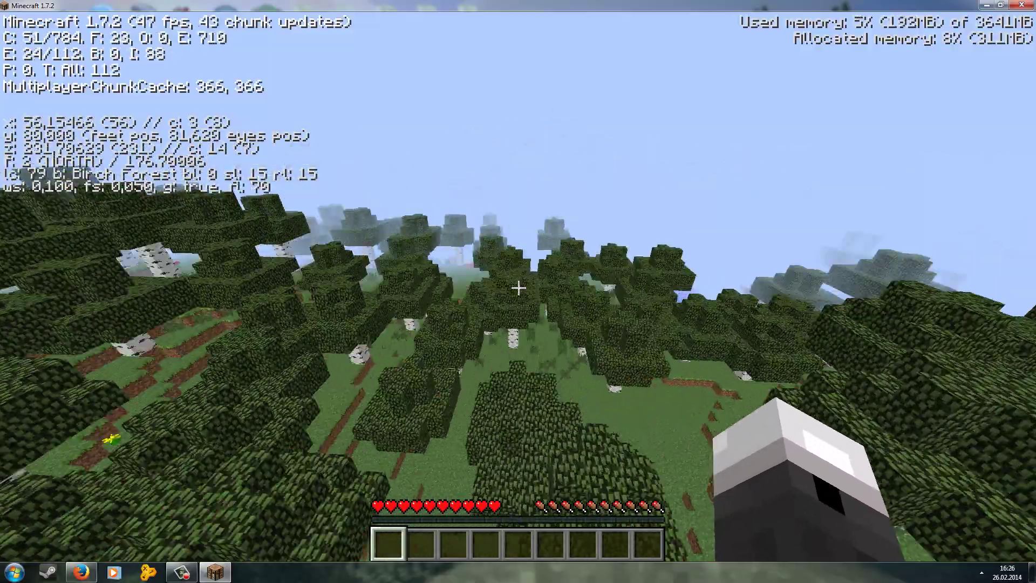
{"action": "key", "text": "space"}
Step: Descend into the plains, then set Render Distance to 16 chunks in Video Settings
{"action": "key", "text": "w"}
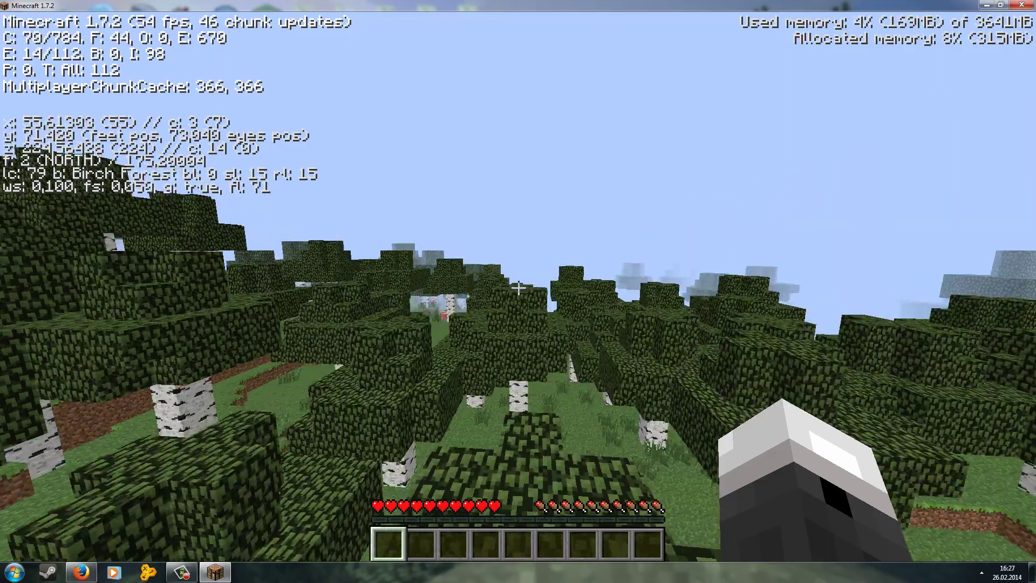
{"action": "key", "text": "w"}
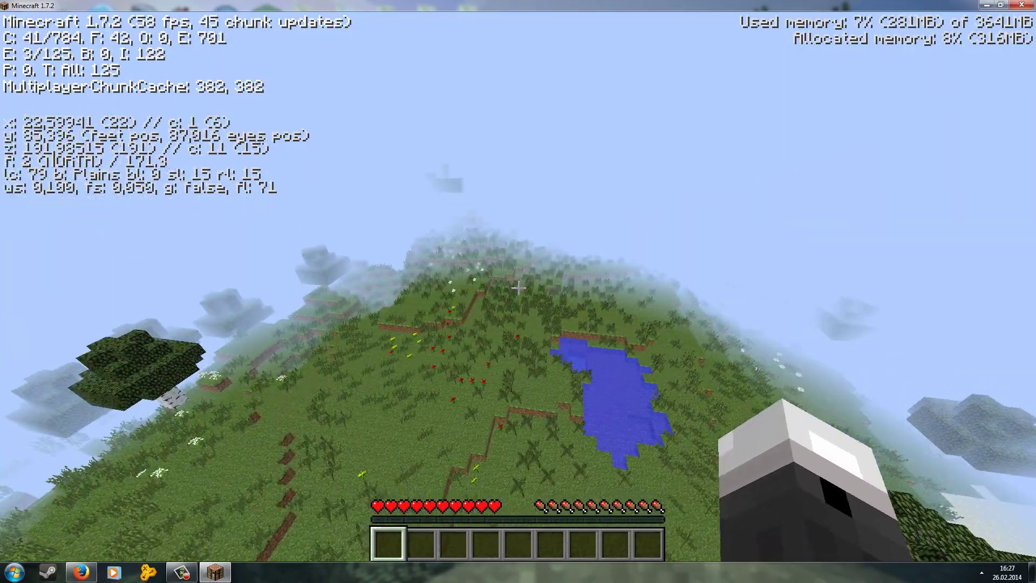
{"action": "key", "text": "Escape"}
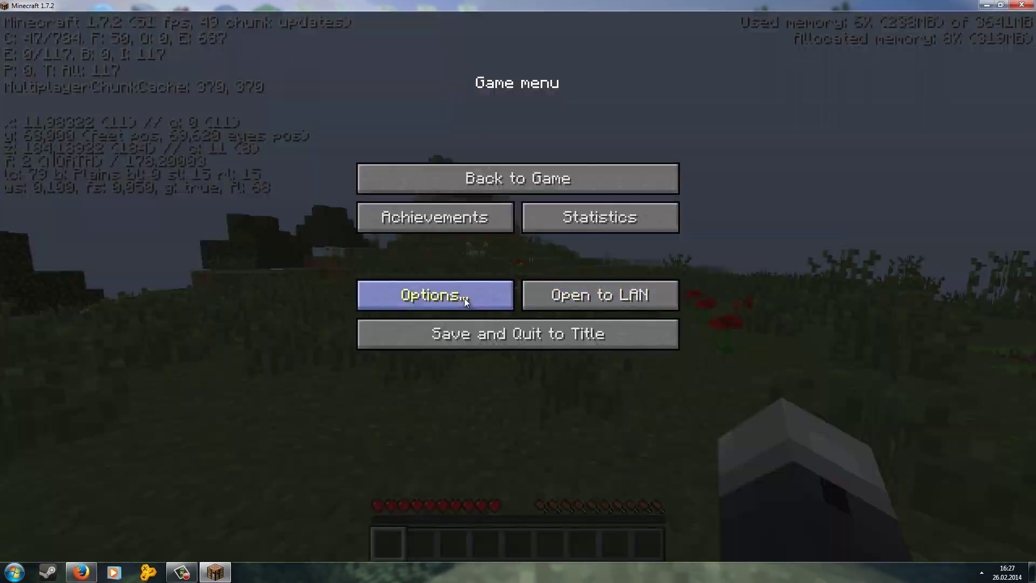
{"action": "left_click", "coordinate": [463, 298]}
{"action": "left_click", "coordinate": [418, 264]}
{"action": "left_click_drag", "start_coordinate": [550, 86], "coordinate": [772, 94]}
Step: Return to the game and fly high up to survey the landscape
{"action": "left_click", "coordinate": [510, 532]}
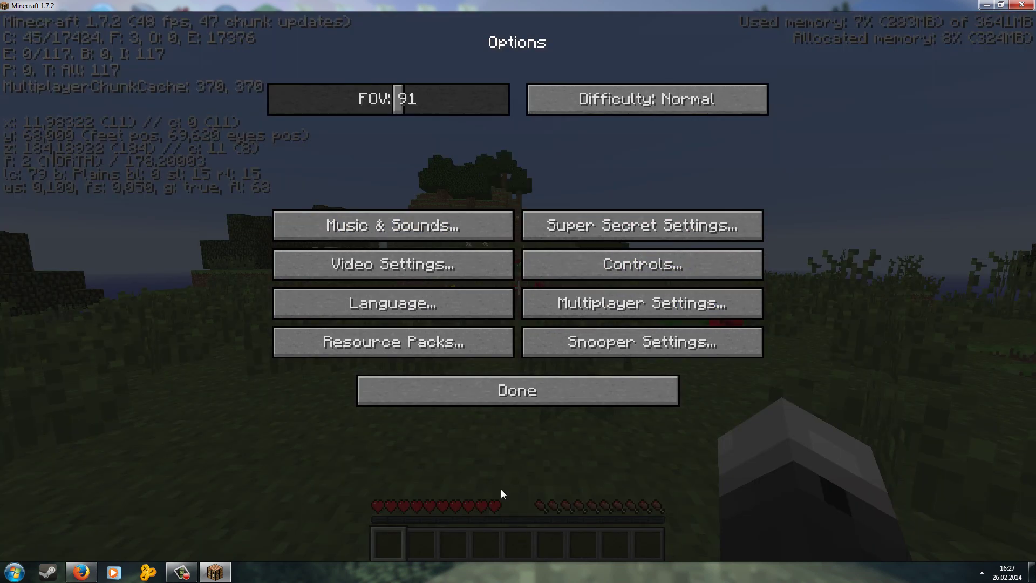
{"action": "left_click", "coordinate": [506, 386]}
{"action": "left_click", "coordinate": [515, 178]}
{"action": "key", "text": "space"}
{"action": "key", "text": "space"}
{"action": "key", "text": "w"}
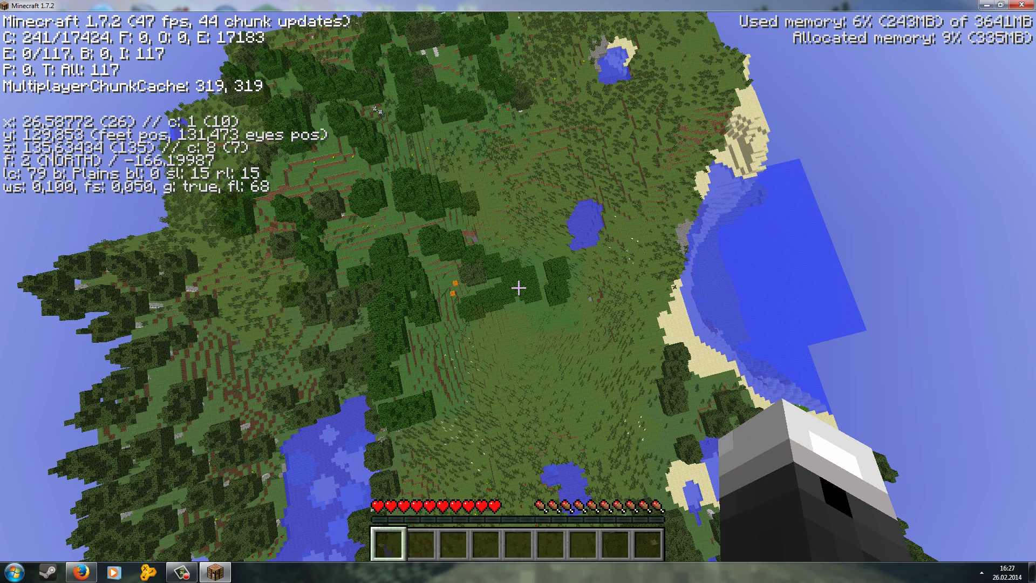
Step: Walk forward onto the grassy plains, then pause and resume the game
{"action": "mouse_move", "coordinate": [518, 287]}
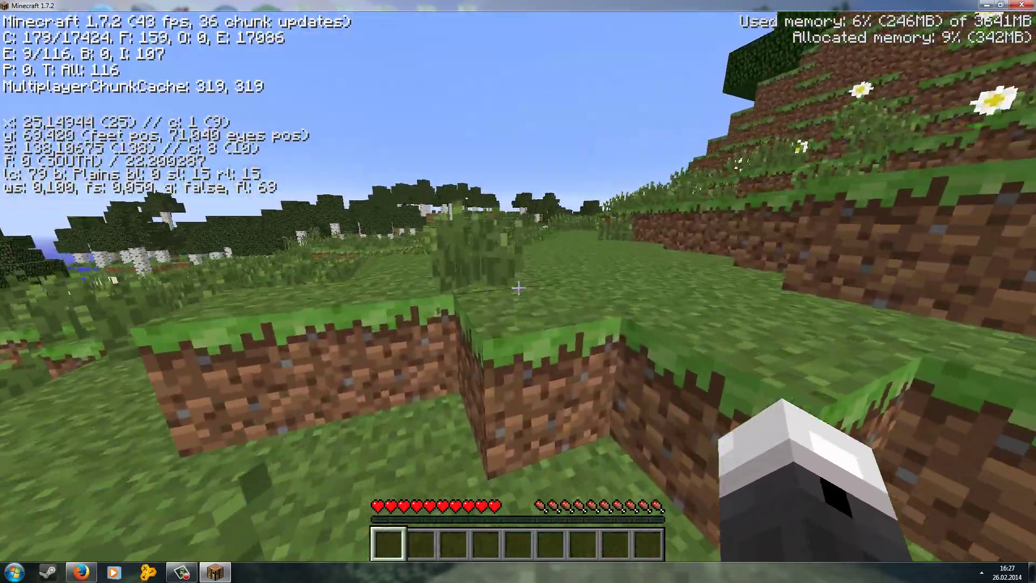
{"action": "key", "text": "w"}
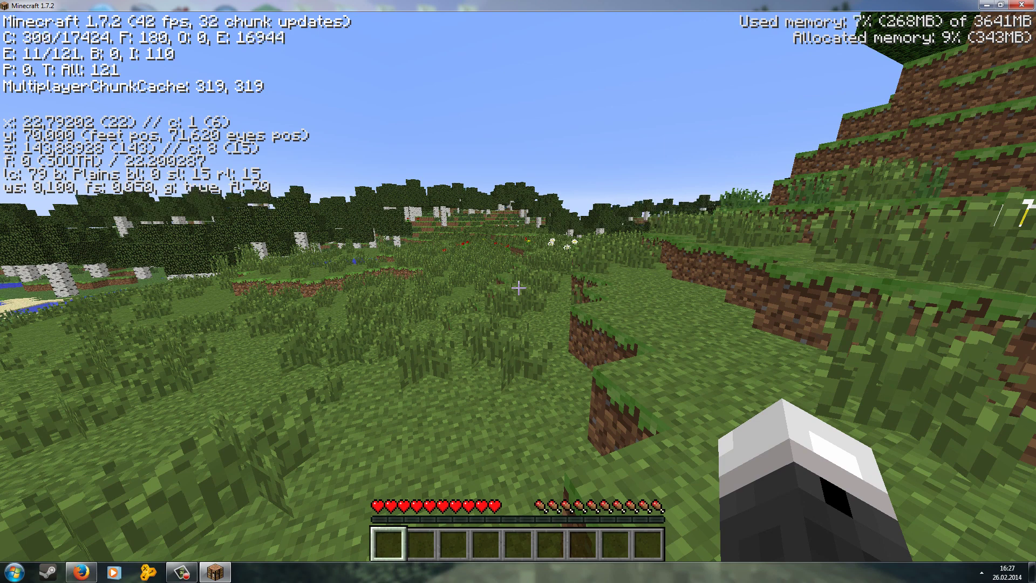
{"action": "key", "text": "Escape"}
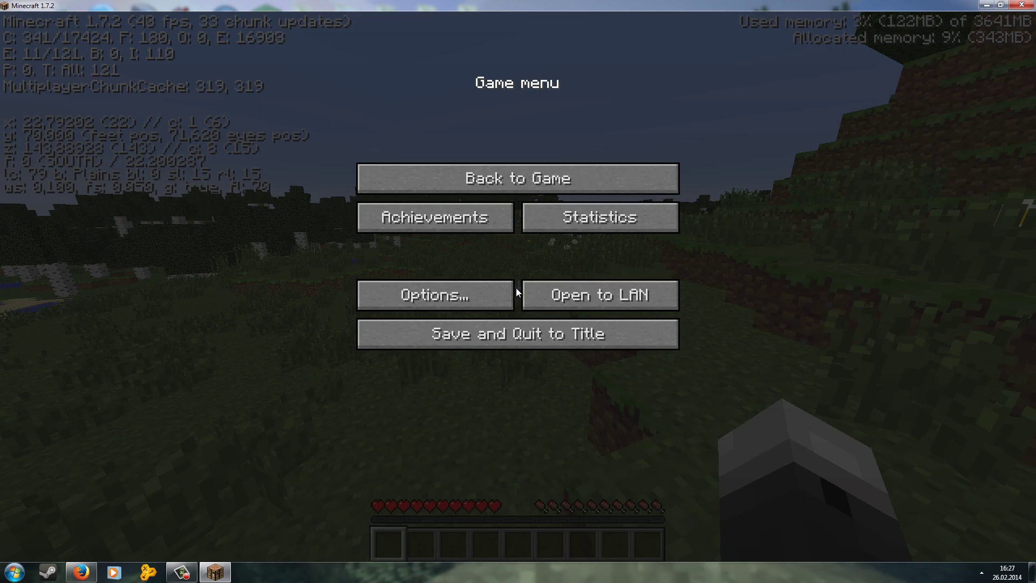
{"action": "key", "text": "Escape"}
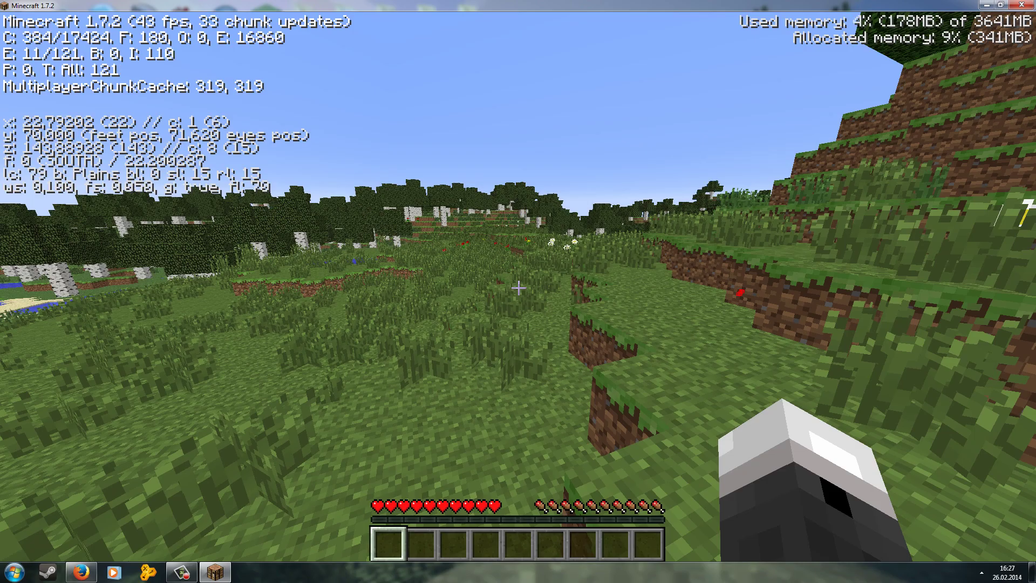